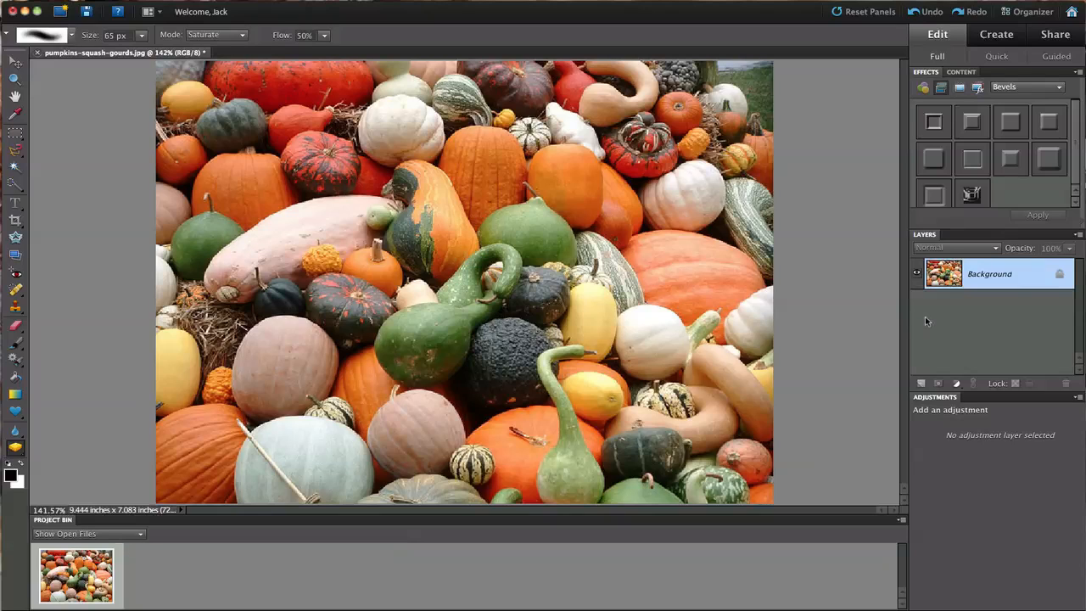
Duplicate the photo onto Layer 1 and select the Sponge Tool from the toning tools
key("super+j")
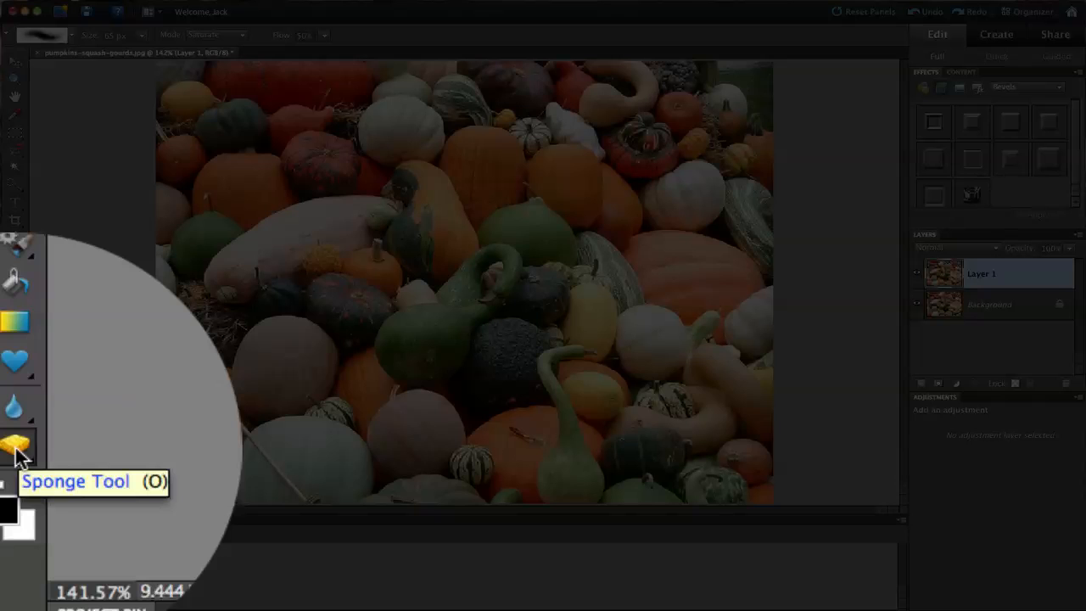
left_click(17, 449)
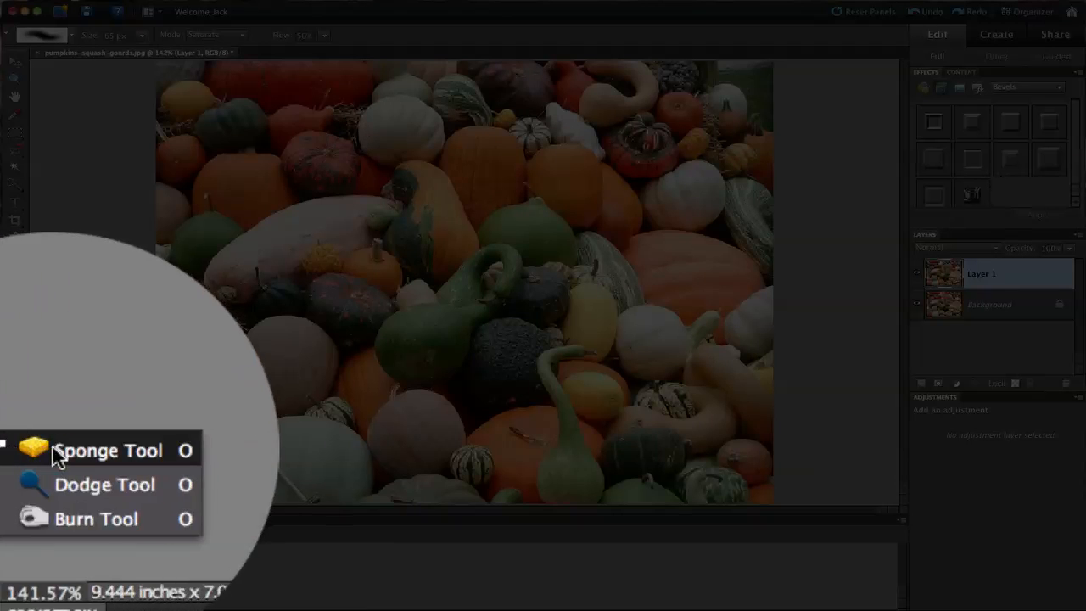
left_click(68, 421)
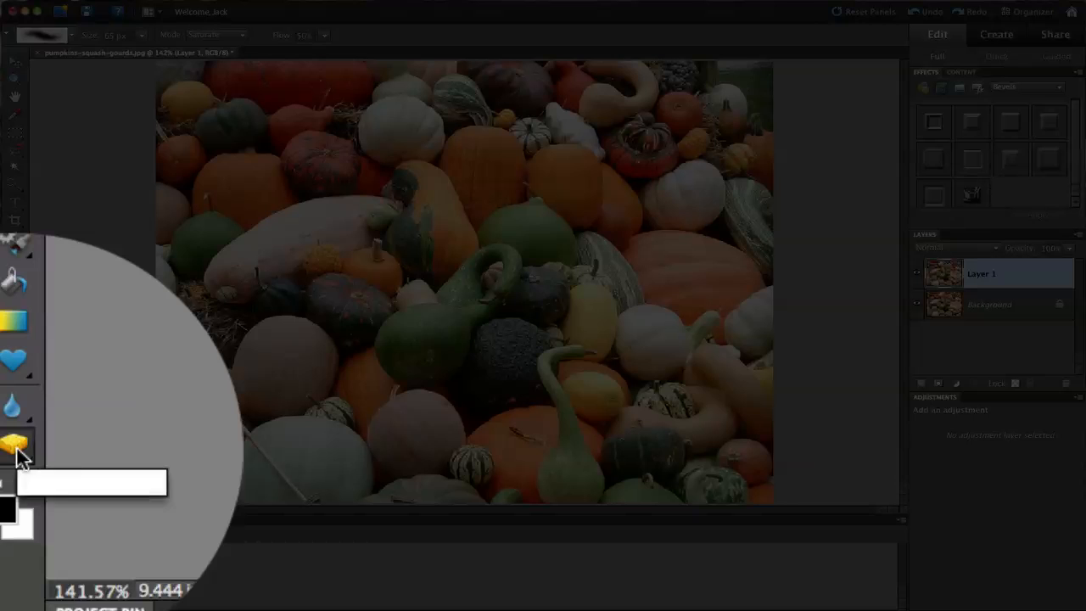
left_click(17, 449)
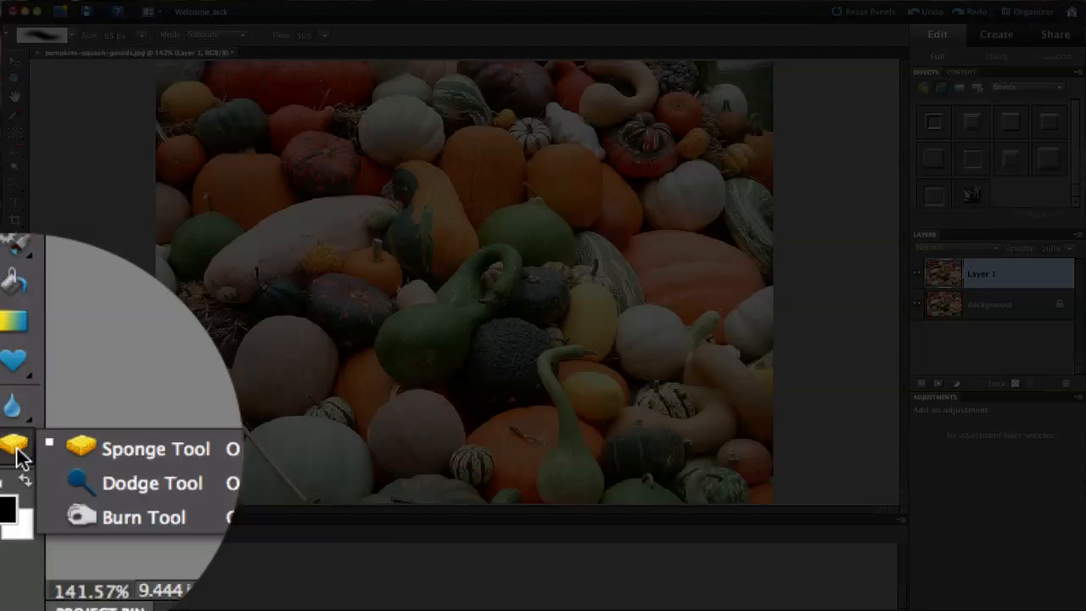
left_click(70, 447)
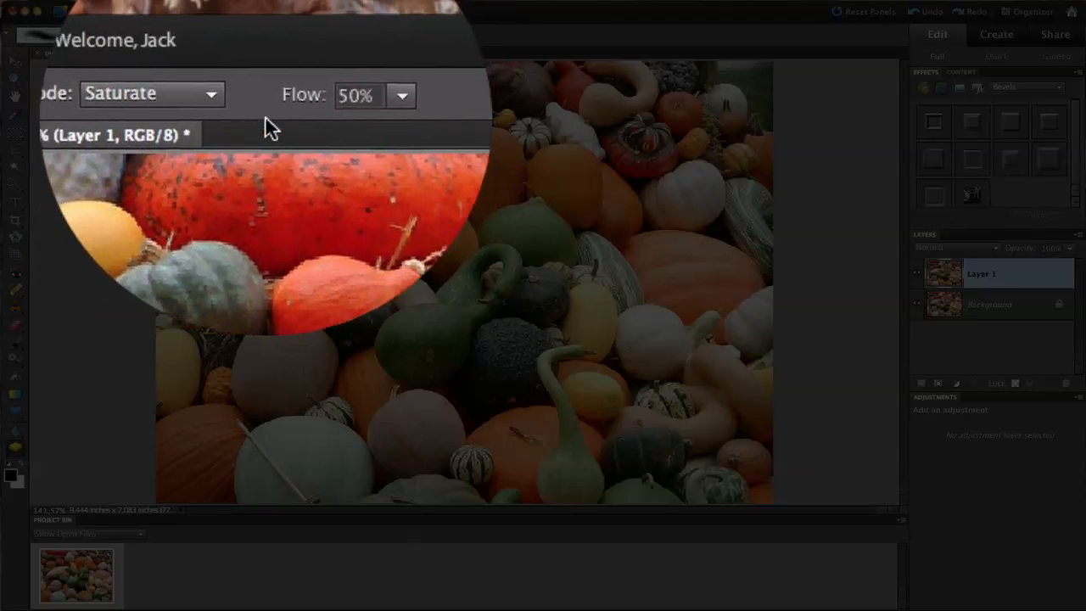
Desaturate the dark spotted pumpkin at top left, then set Sponge Mode back to Saturate
left_click(244, 124)
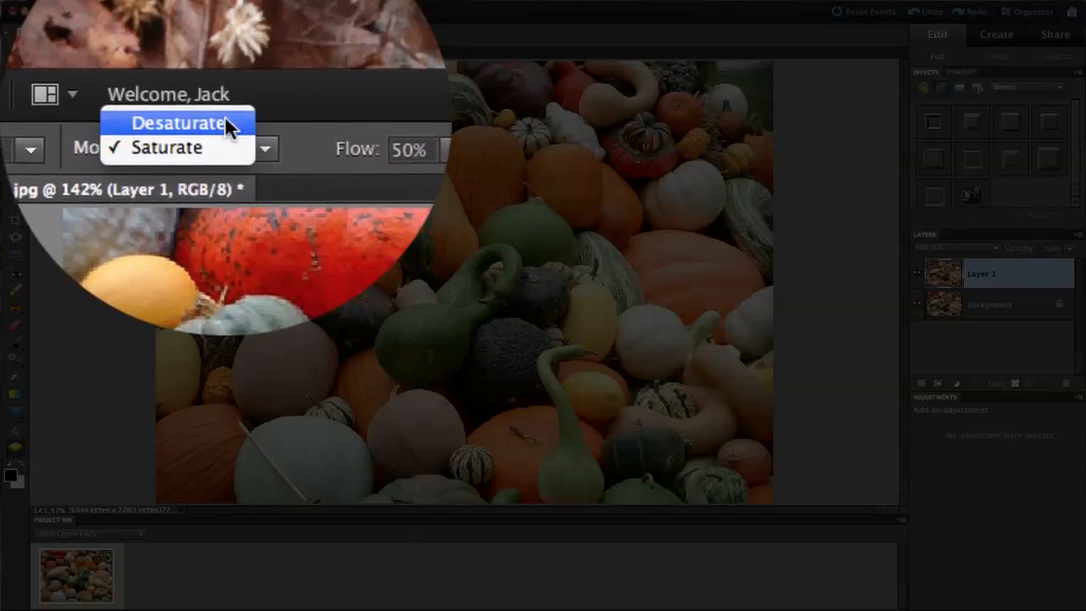
left_click(230, 127)
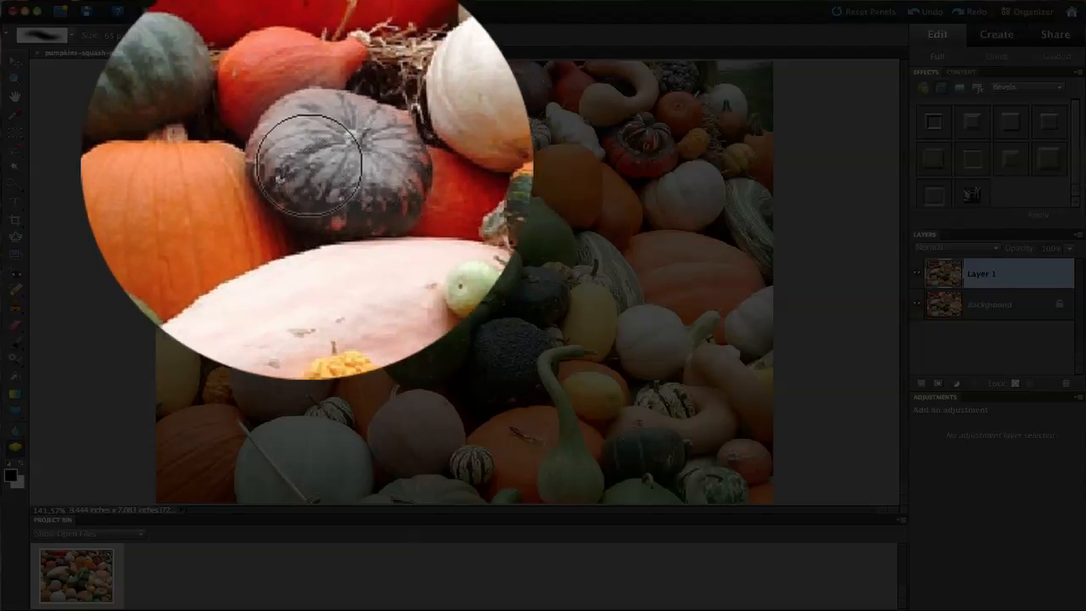
mouse_move(308, 166)
left_mouse_down()
mouse_move(297, 146)
mouse_move(339, 165)
mouse_move(319, 160)
mouse_move(319, 176)
left_mouse_up()
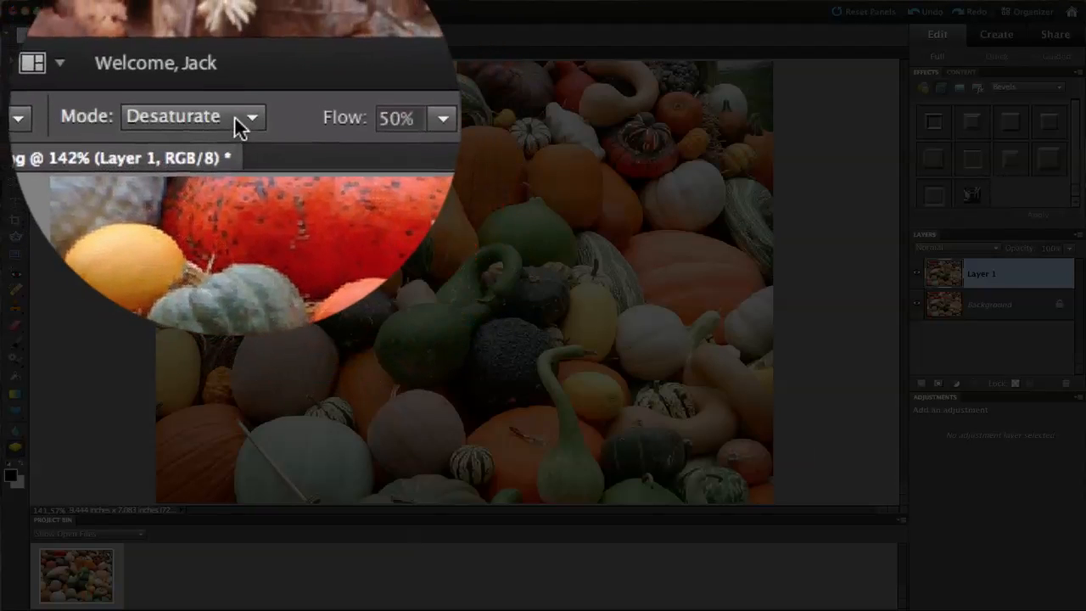
left_click(235, 115)
left_click(213, 115)
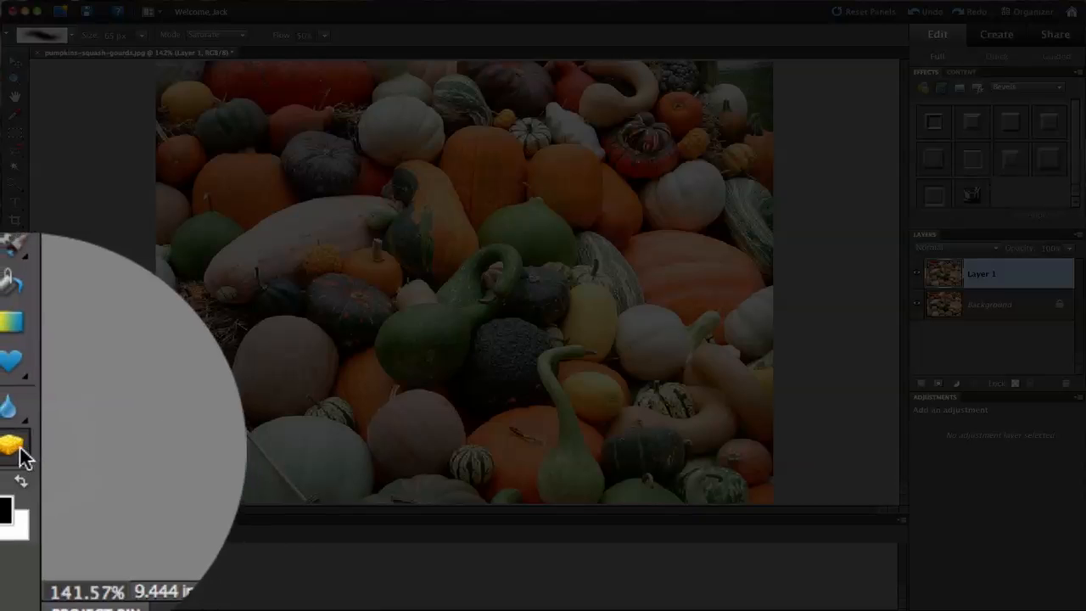
Lighten the dark gap between the pumpkins and the green gourd with the Dodge Tool on Shadows range
left_click(22, 450)
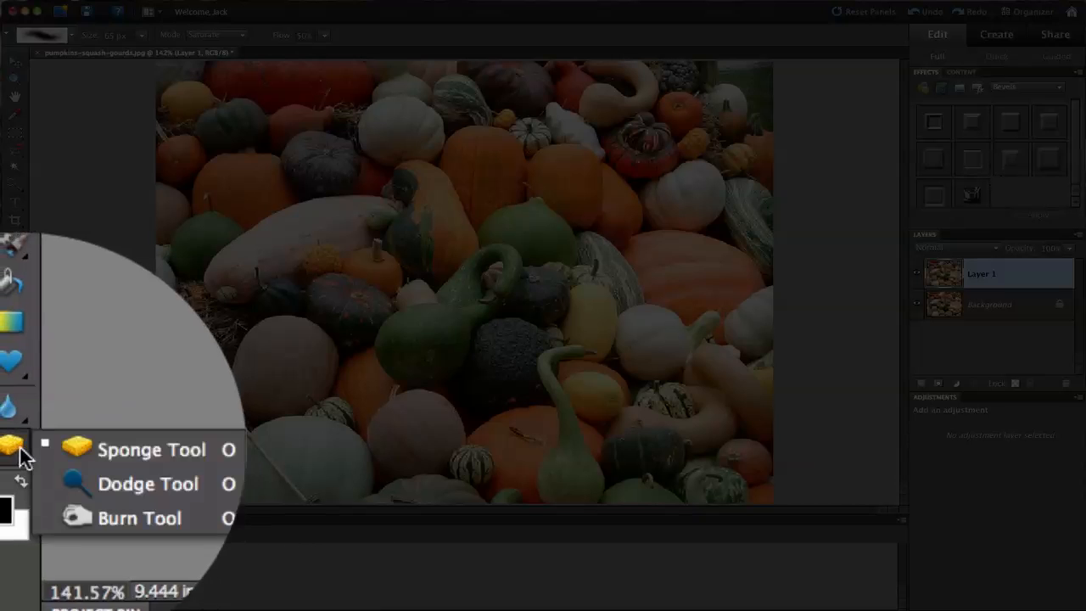
left_click(64, 464)
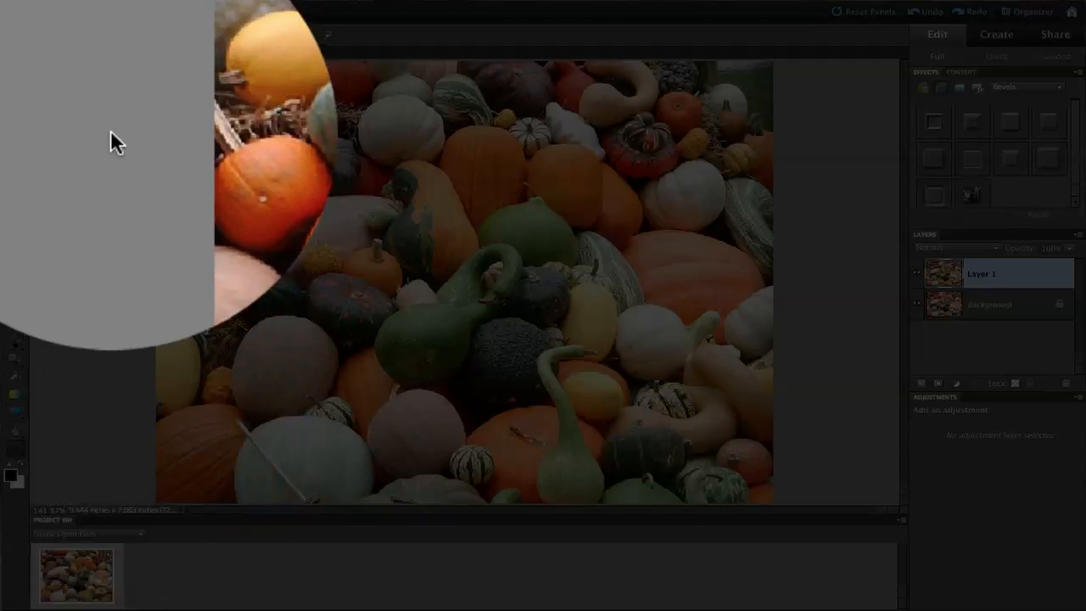
left_click(245, 116)
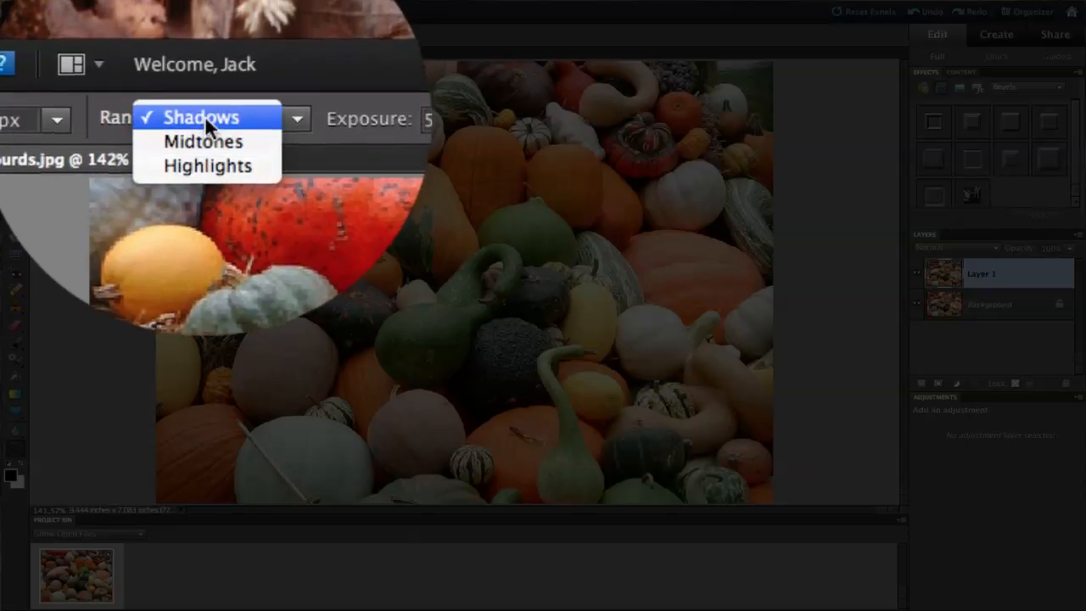
left_click(204, 116)
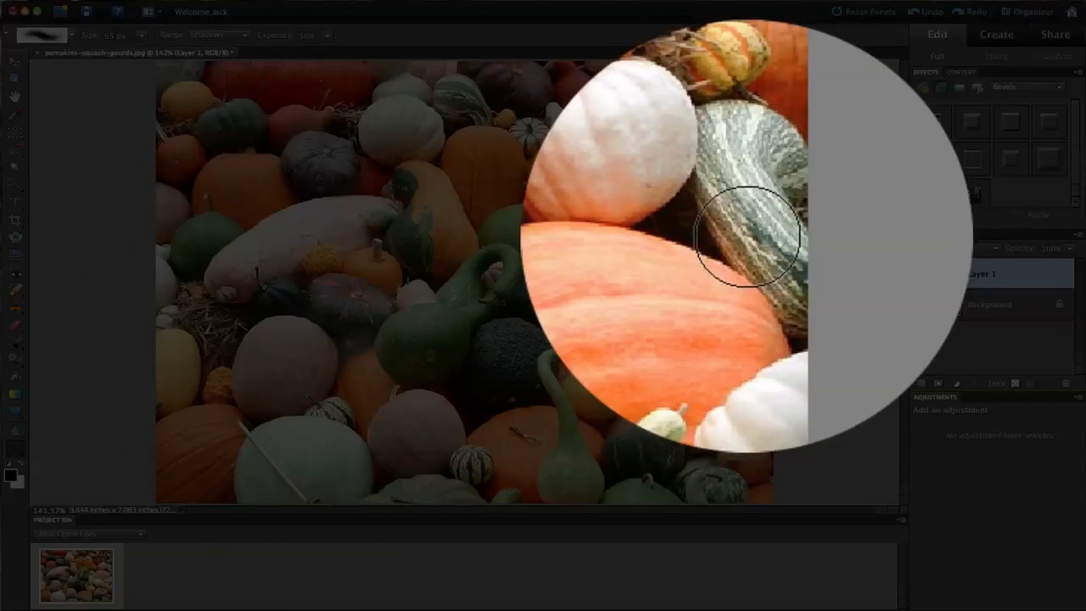
mouse_move(731, 232)
left_mouse_down()
mouse_move(720, 229)
mouse_move(730, 247)
mouse_move(713, 238)
mouse_move(723, 269)
left_mouse_up()
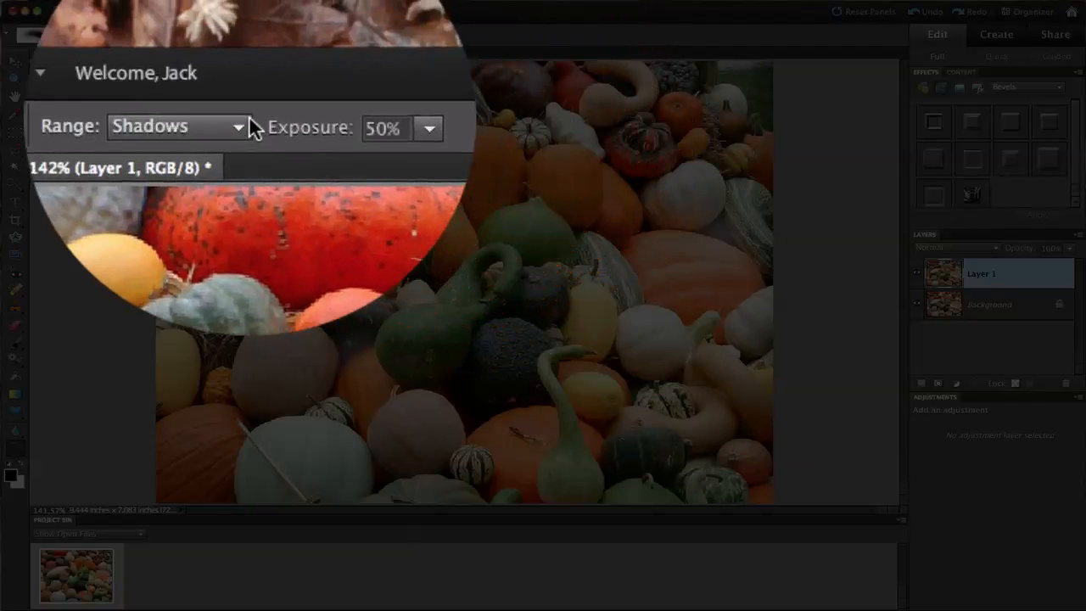
Switch the dodge range to Highlights, then to Midtones
left_click(245, 35)
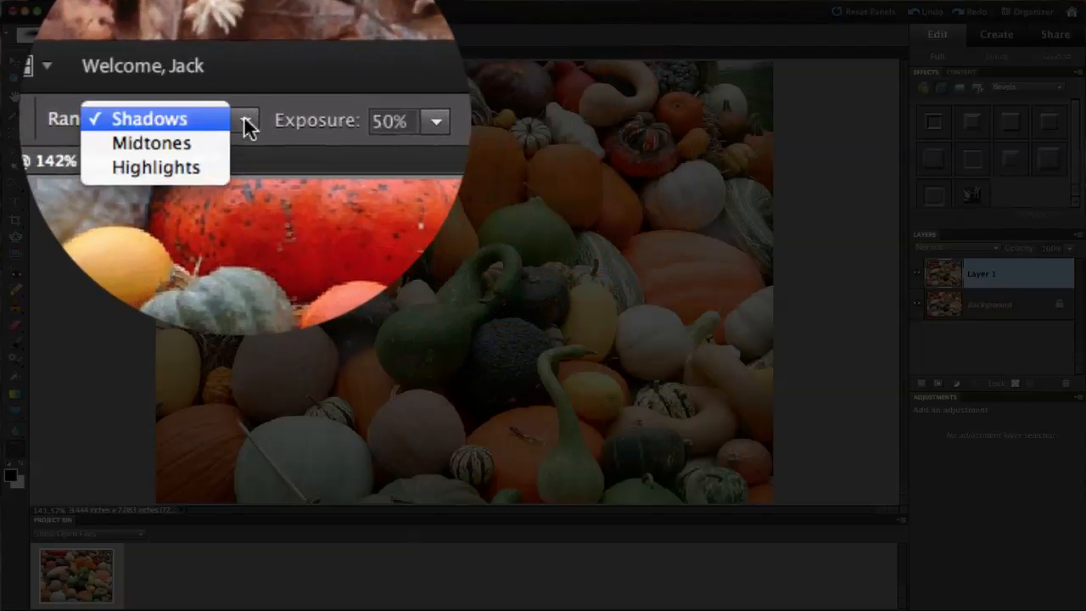
left_click(223, 56)
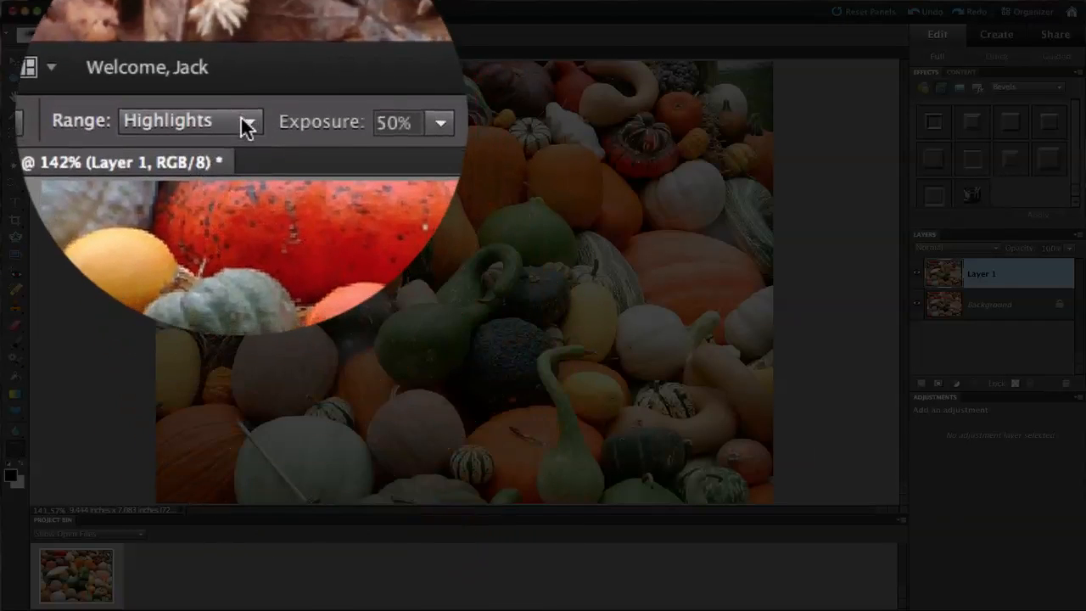
left_click(243, 35)
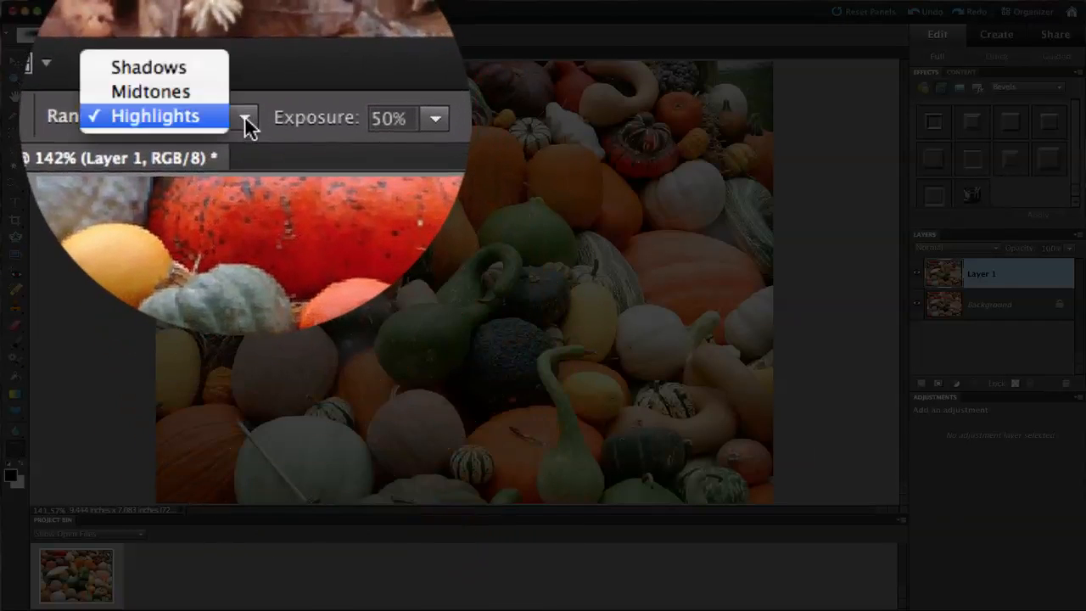
left_click(238, 25)
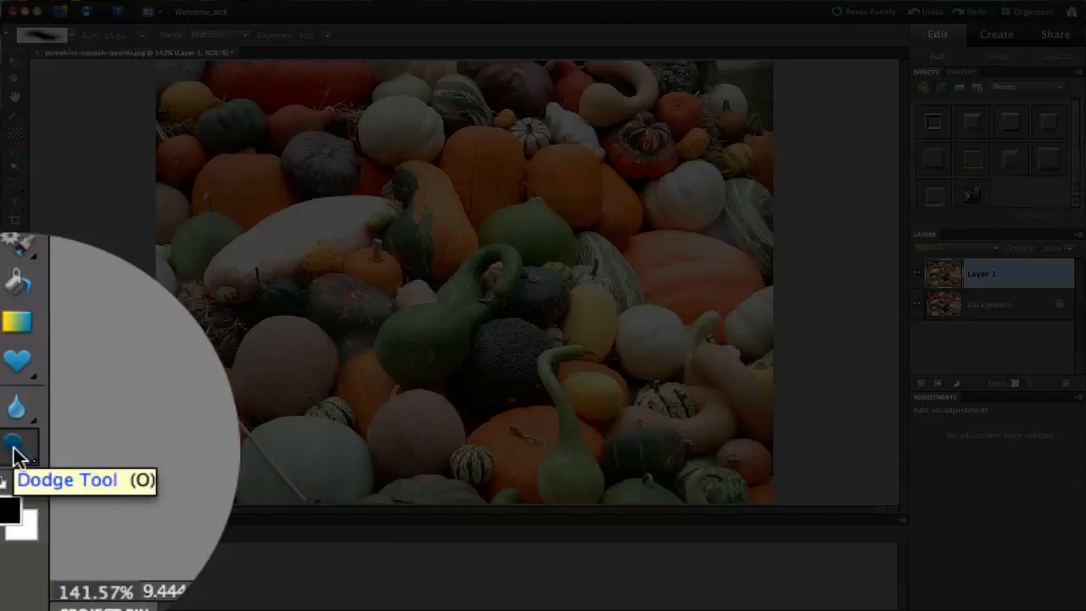
Darken the hazy shadow beside the striped squash with the Burn Tool on Shadows range
left_click(17, 454)
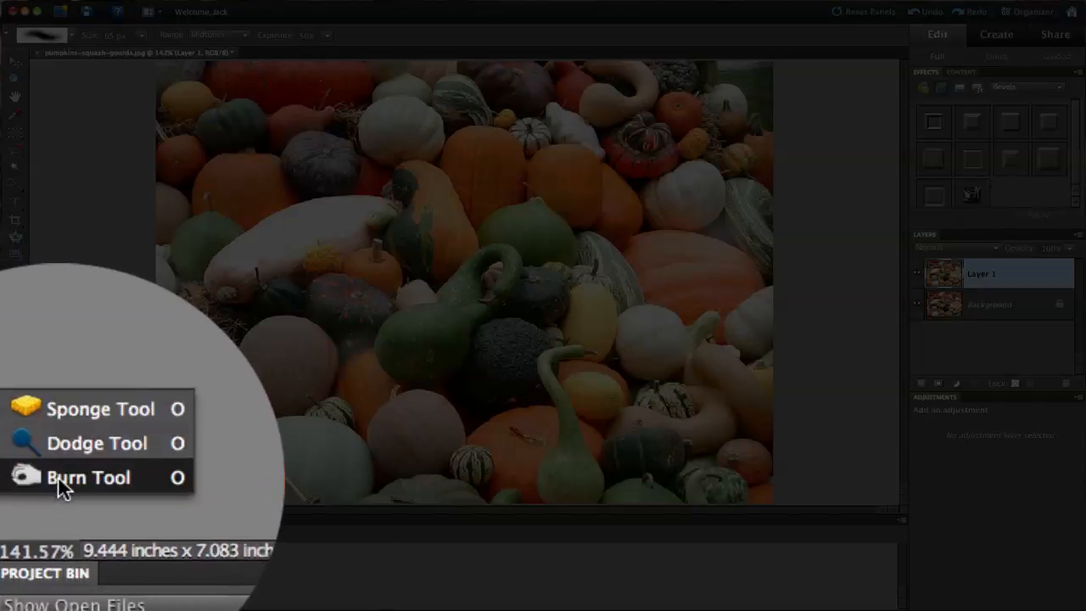
left_click(55, 475)
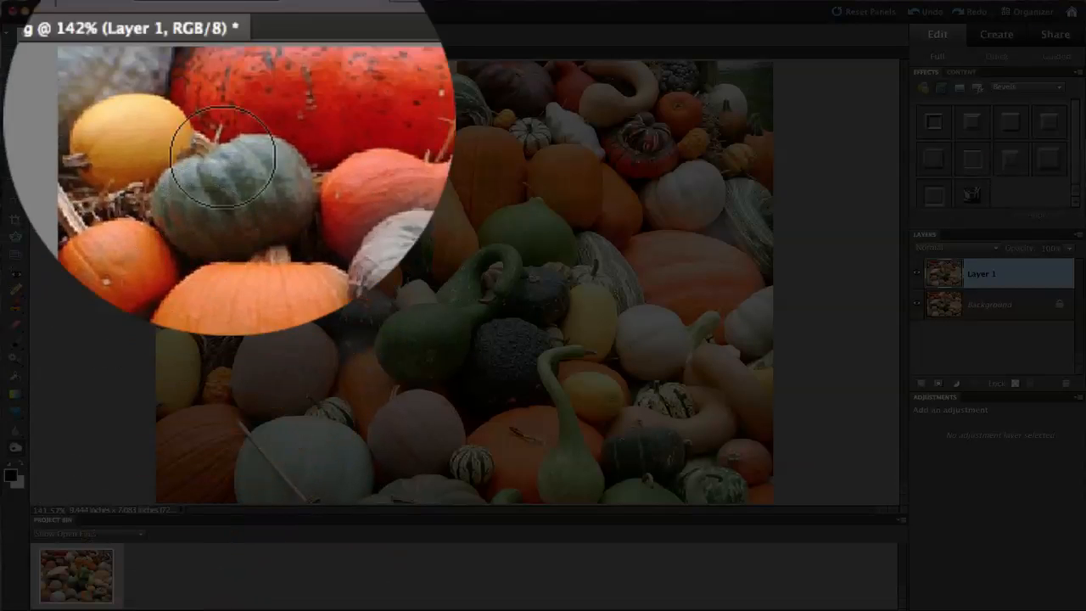
left_click(246, 120)
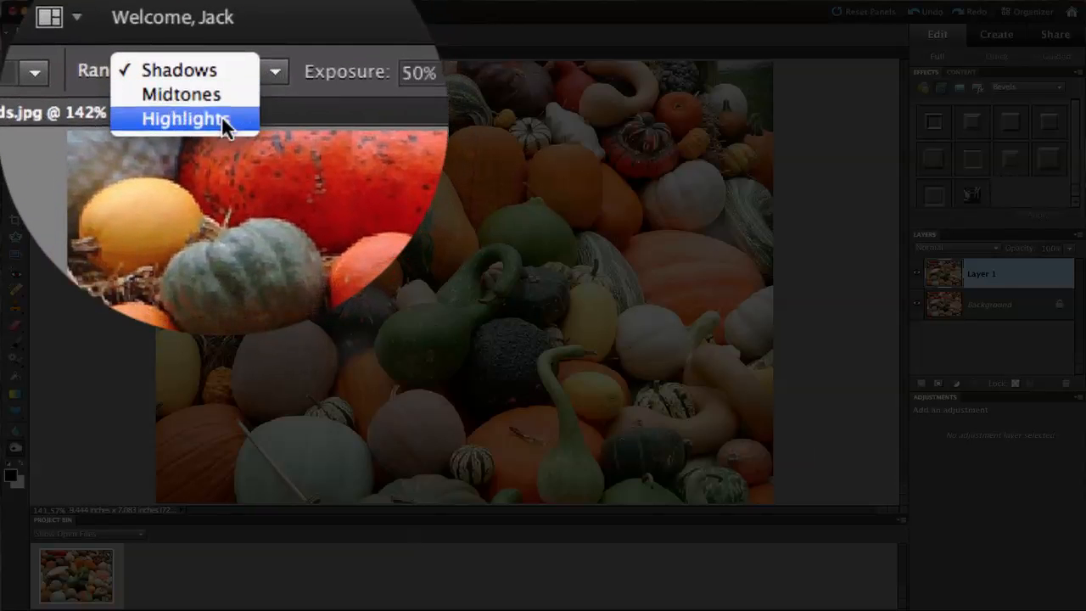
left_click(222, 115)
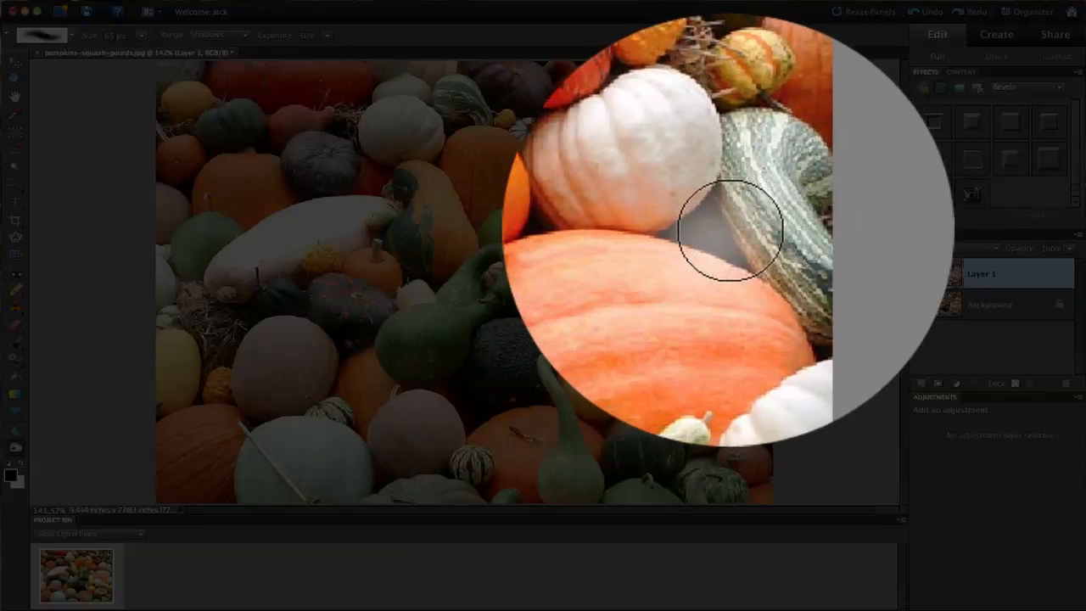
mouse_move(731, 231)
left_mouse_down()
mouse_move(713, 231)
mouse_move(737, 248)
mouse_move(717, 236)
left_mouse_up()
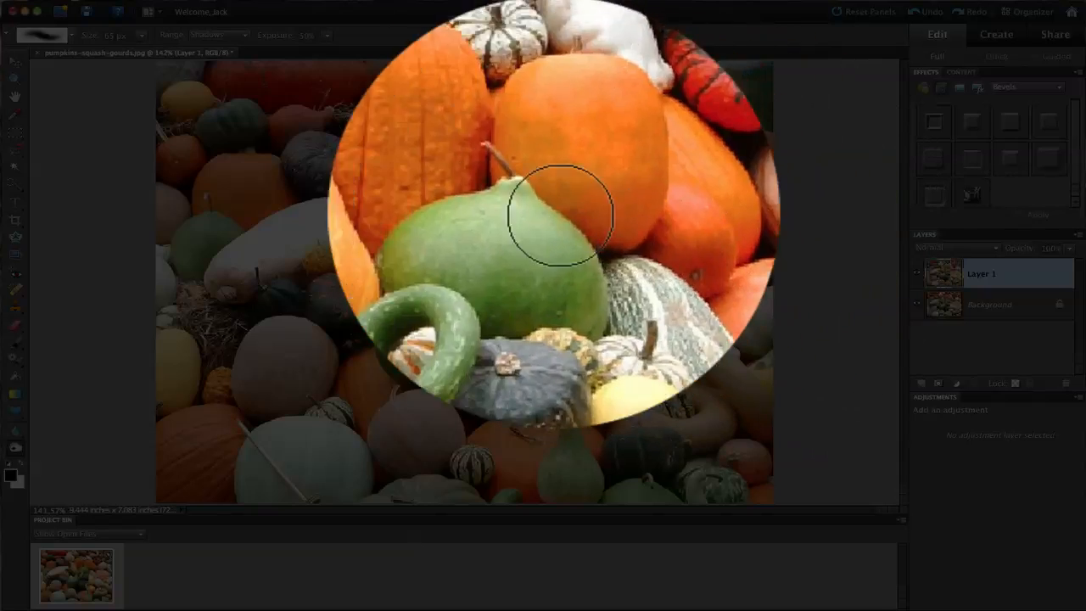
Set burning to the Highlights range and resize the brush down to 10 px
left_click(243, 17)
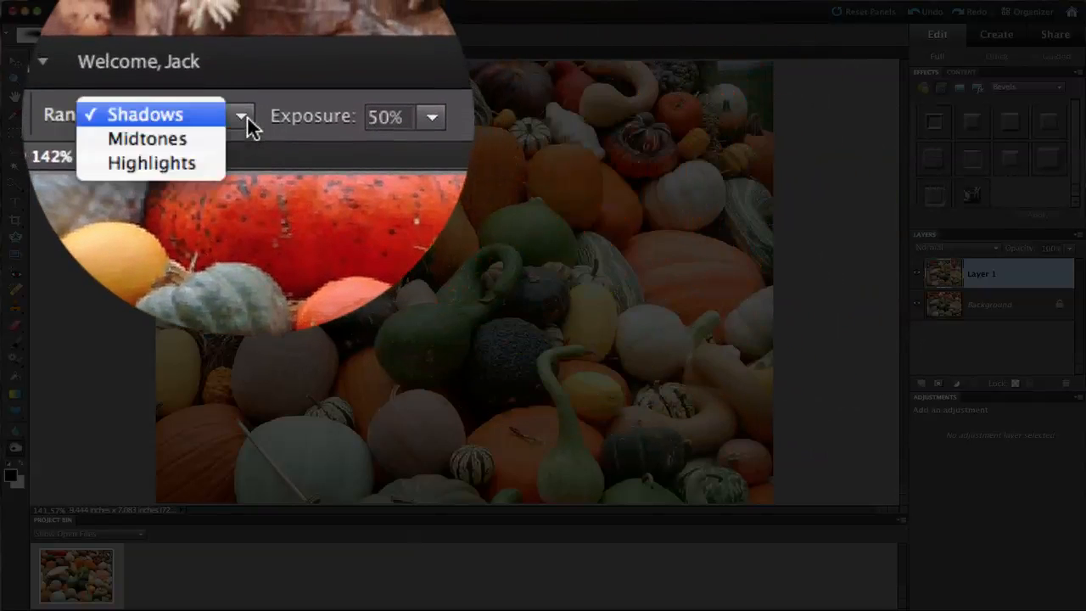
left_click(221, 116)
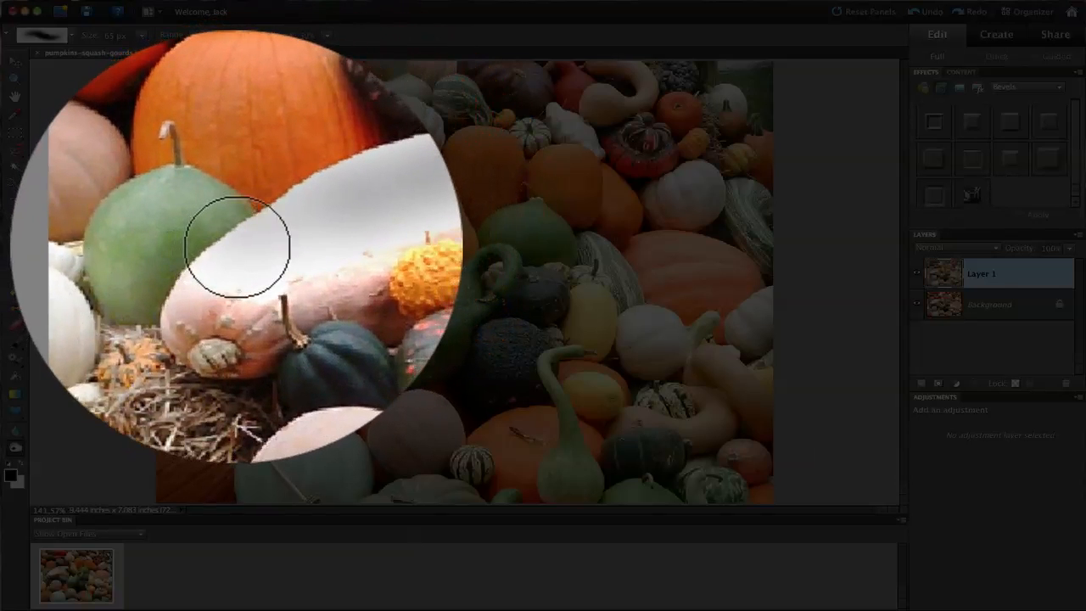
key("bracketleft")
key("bracketleft")
key("bracketleft")
key("bracketleft")
key("bracketleft")
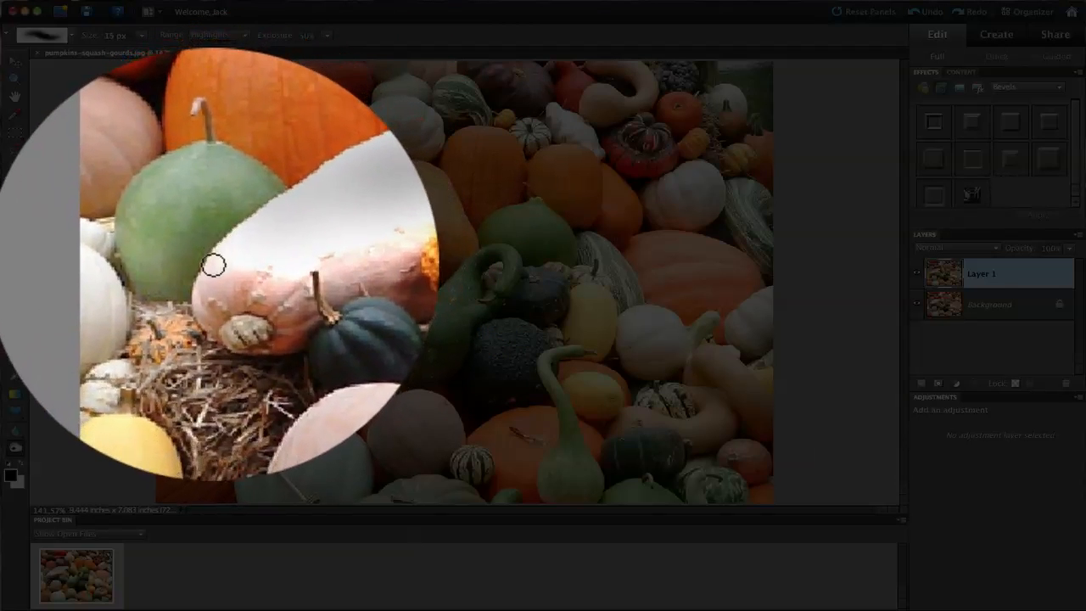
key("bracketright")
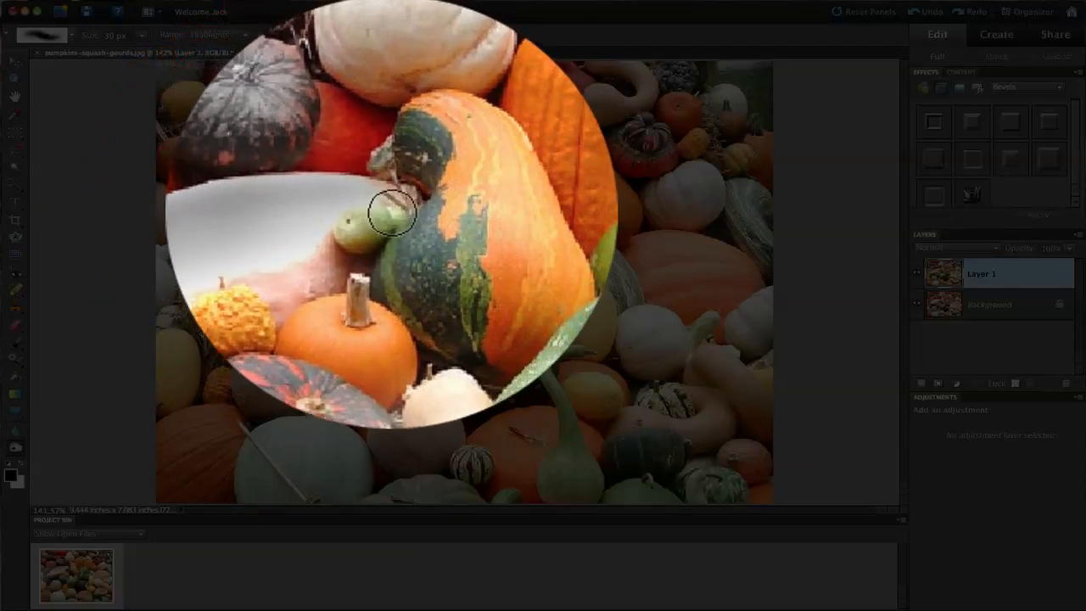
key("bracketleft")
key("bracketleft")
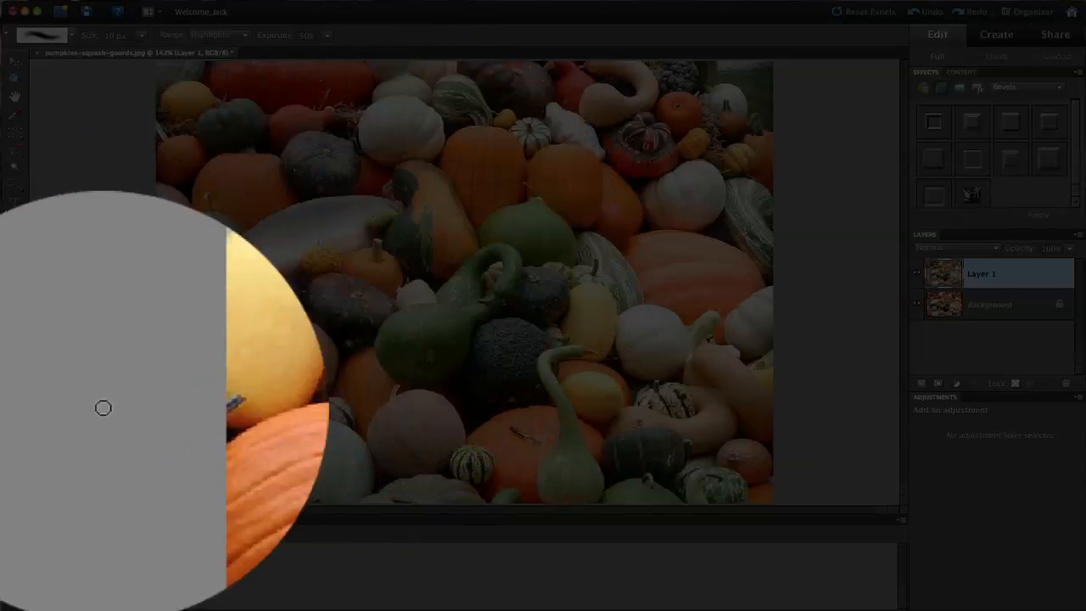
Show the toolbox flyout listing the Sponge, Dodge and Burn tools
left_click(17, 448)
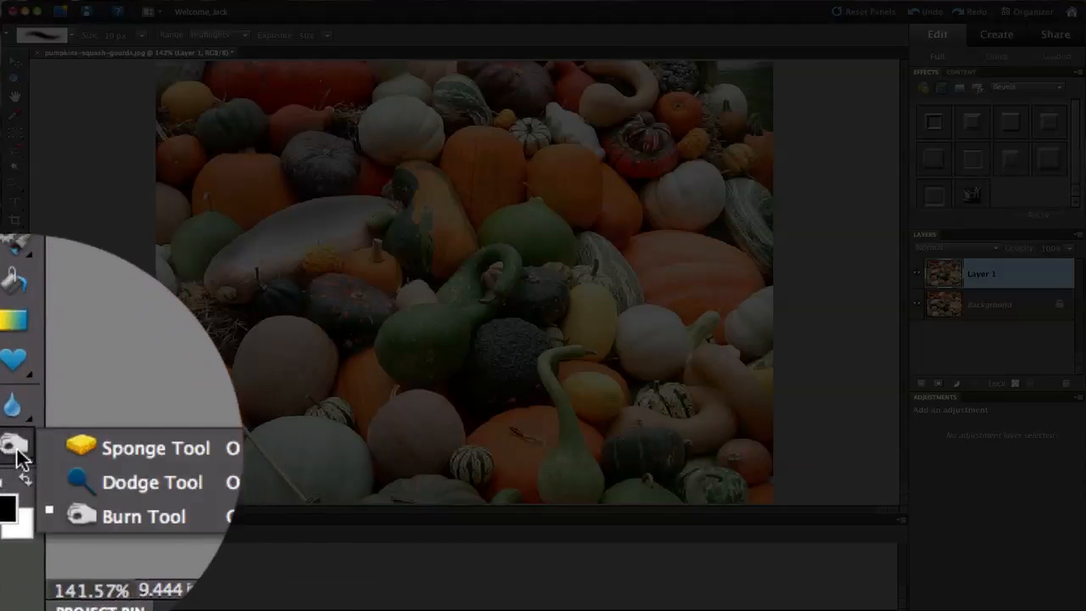